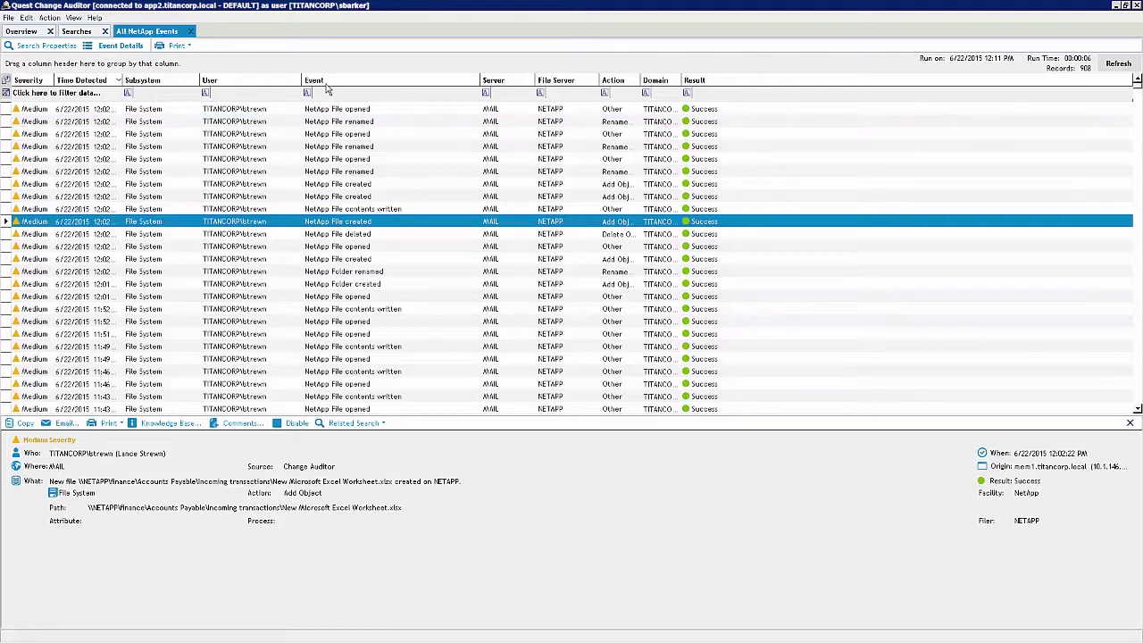
Group the All NetApp Events results by the Event column
drag(327, 84, 163, 70)
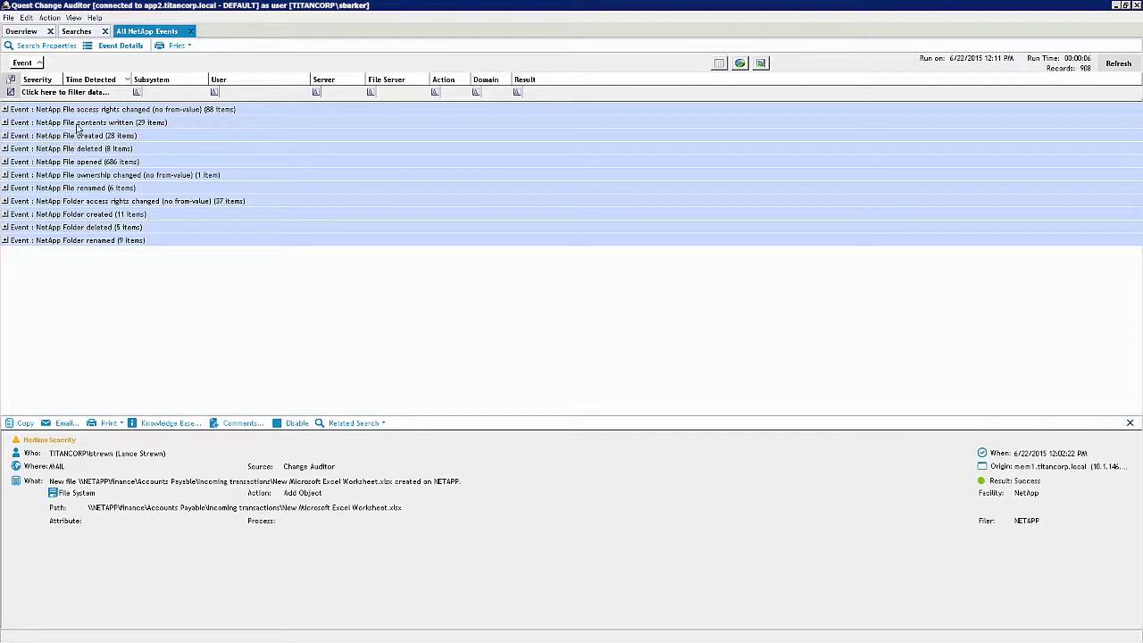
Expand the NetApp File renamed group to review the customer transactions.xlsx rename and show its related searches
double_click(76, 186)
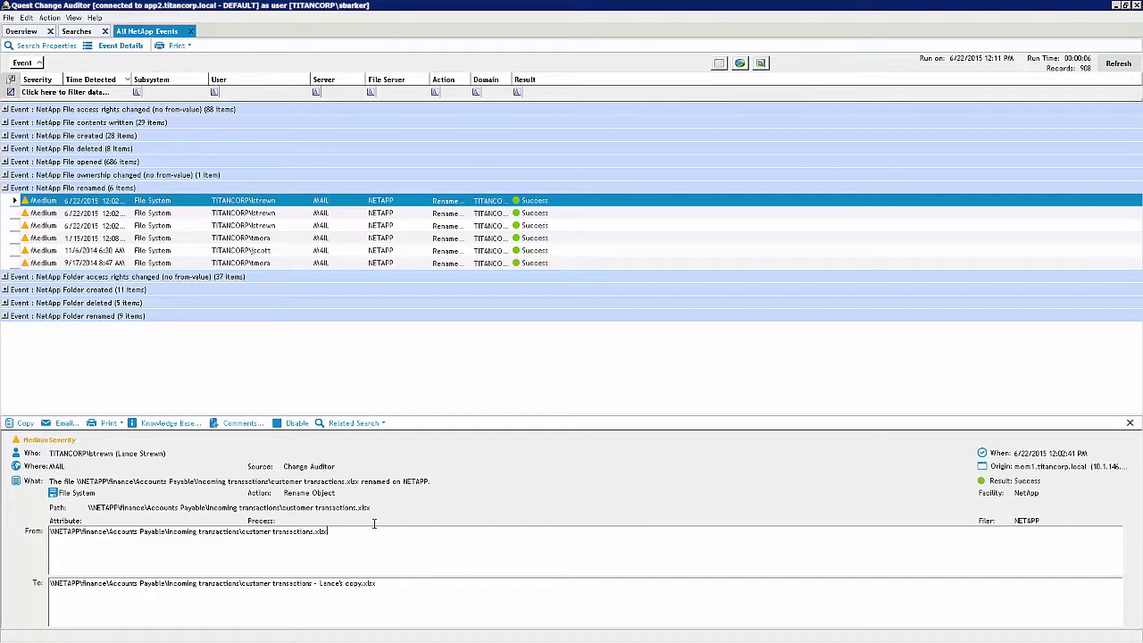
click(384, 424)
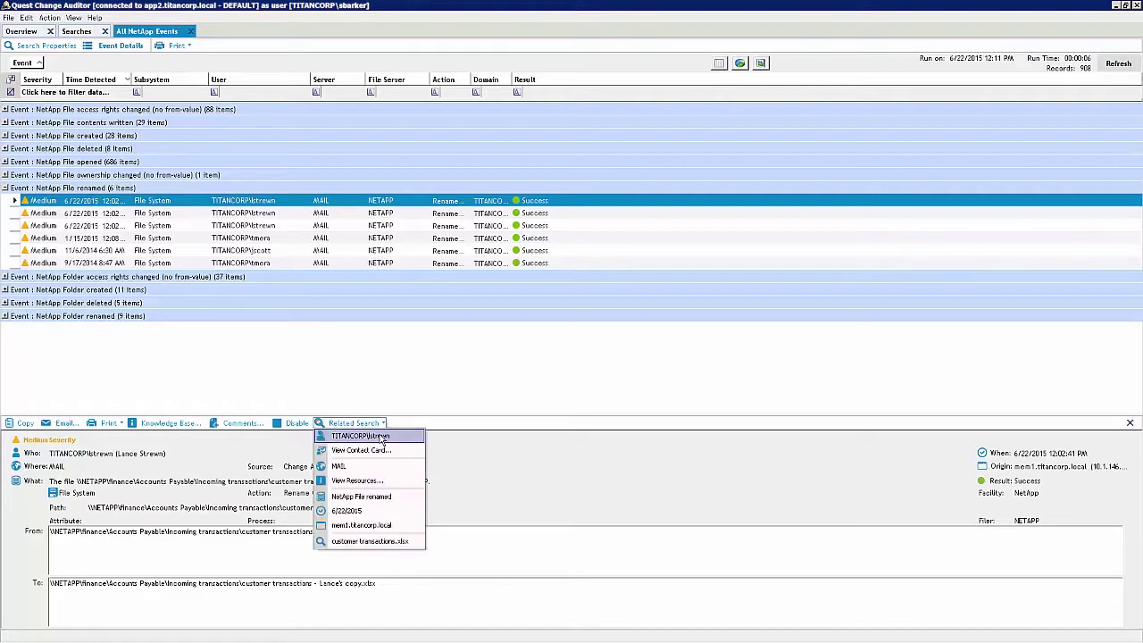
Search all 107 events by the renaming user and show the Member added to local group event on SQL
click(381, 436)
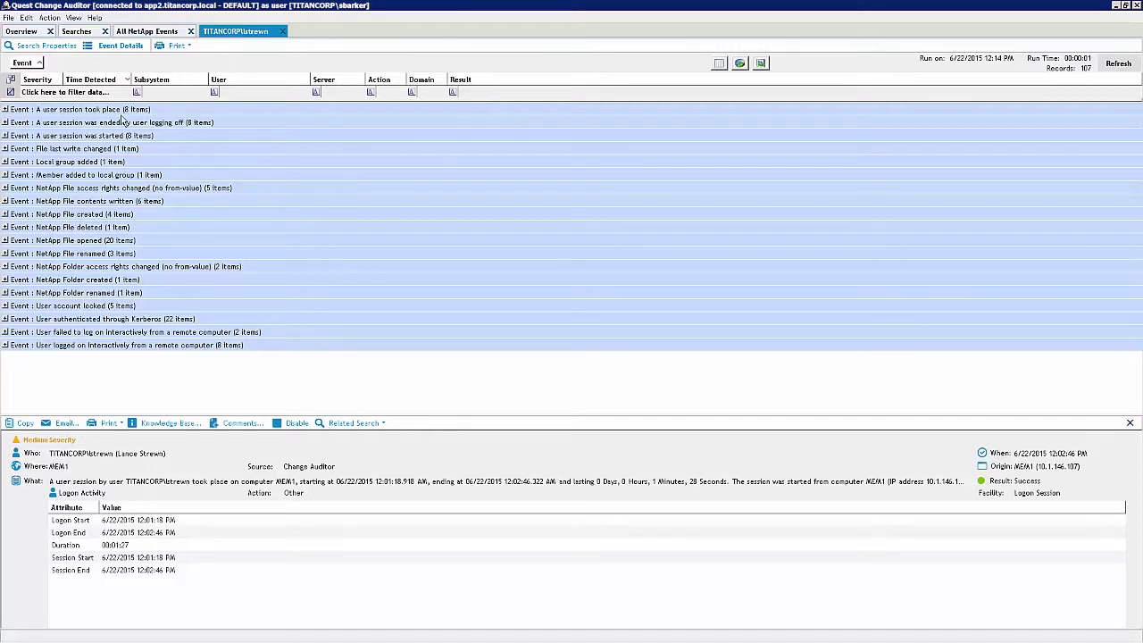
click(5, 175)
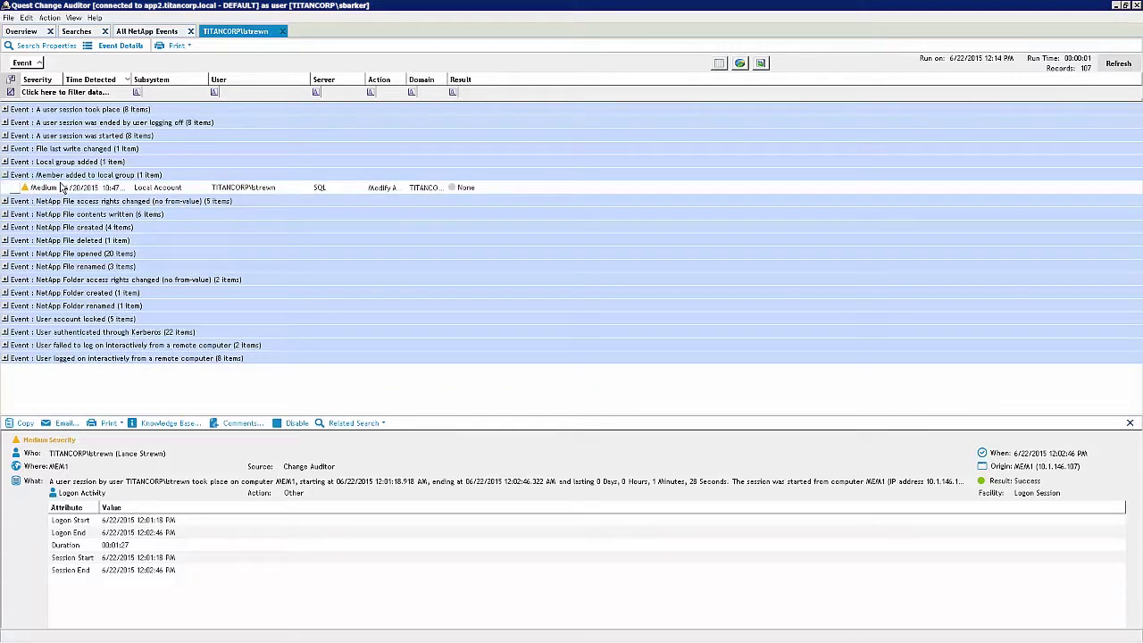
click(62, 188)
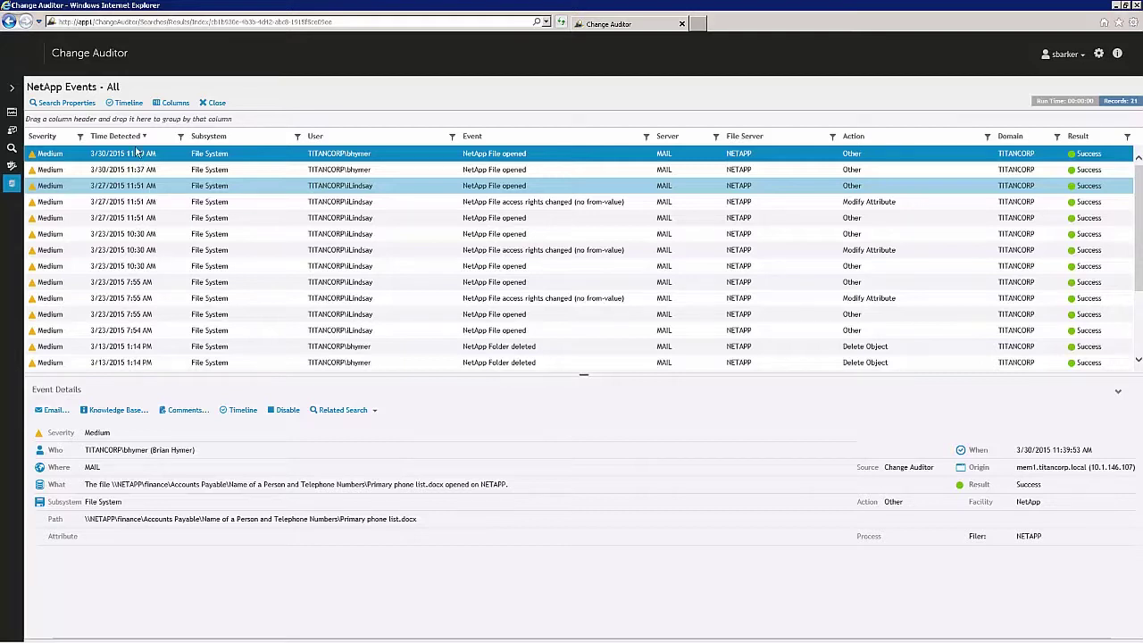
Show NetApp events on a timeline and open the Payroll$\Master Data\Ceo folder deletion details
click(133, 103)
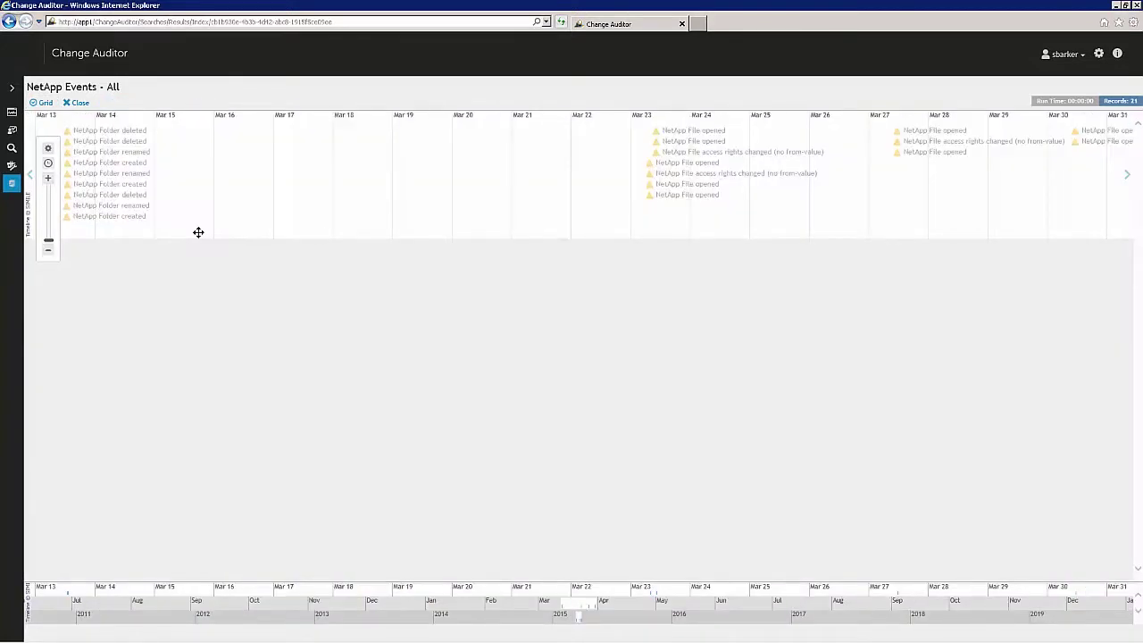
click(133, 145)
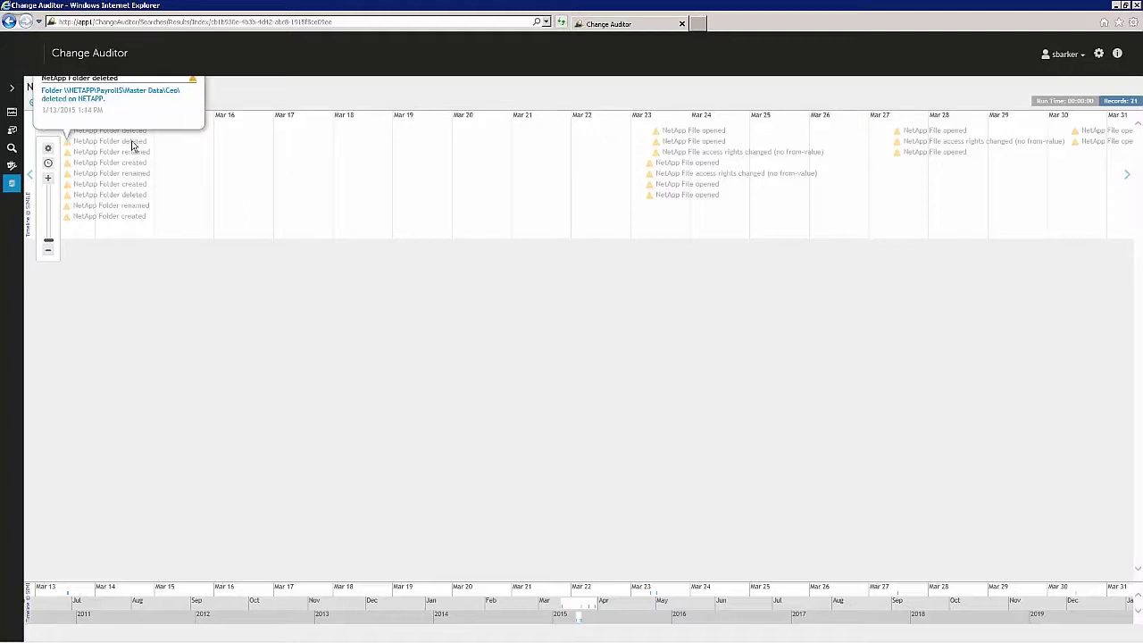
click(105, 96)
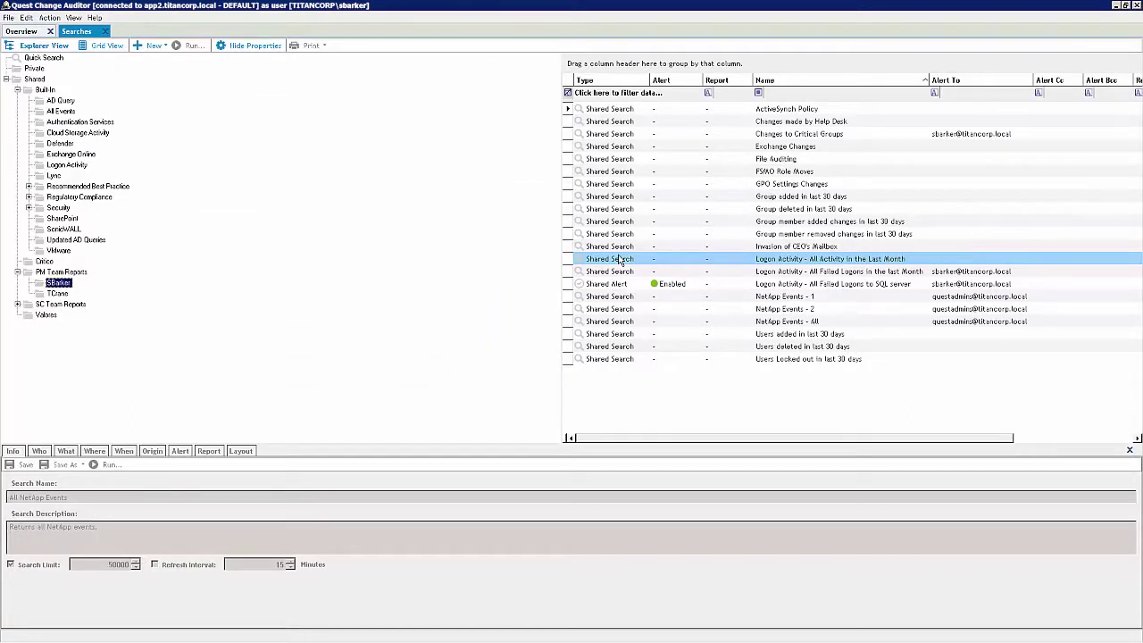
Rename the NetApp Events - 1 search to 'NetApp Events - All Permissions'
click(614, 299)
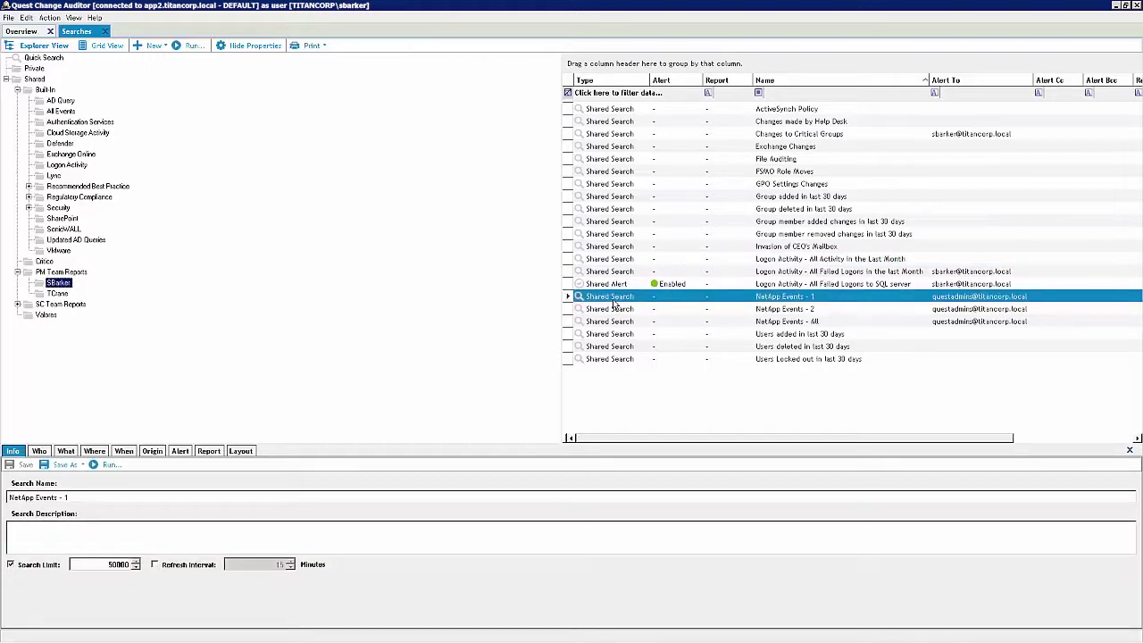
click(92, 498)
key(BackSpace)
text(All Permissi)
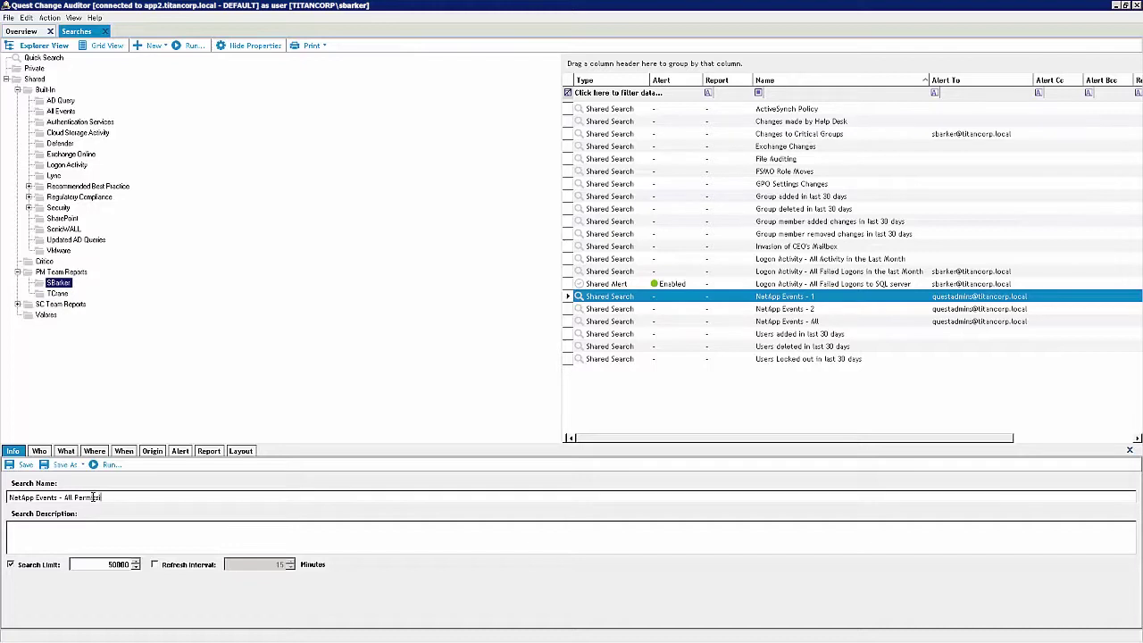
text(ons Cha)
click(66, 451)
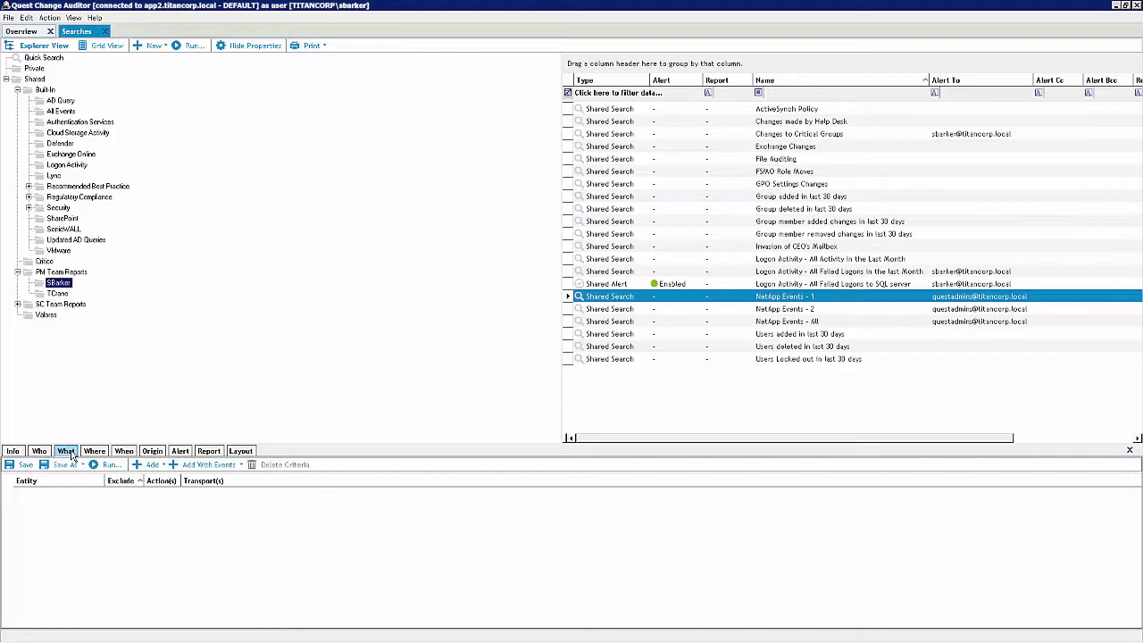
Add the NetApp File access rights changed and File ownership changed event classes
click(162, 466)
click(168, 491)
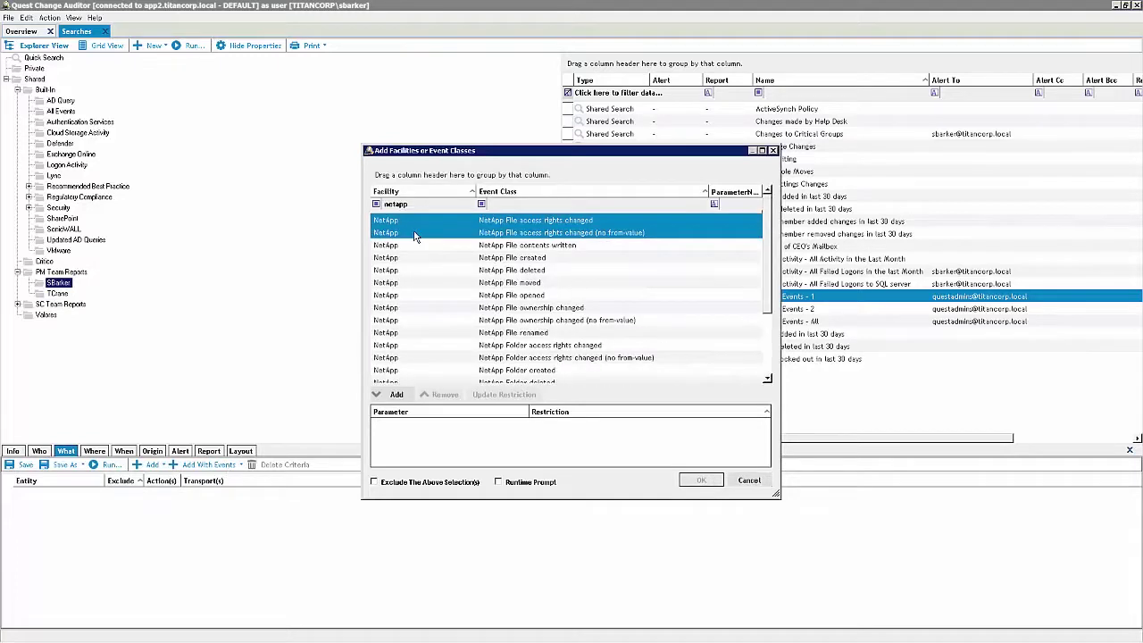
click(396, 394)
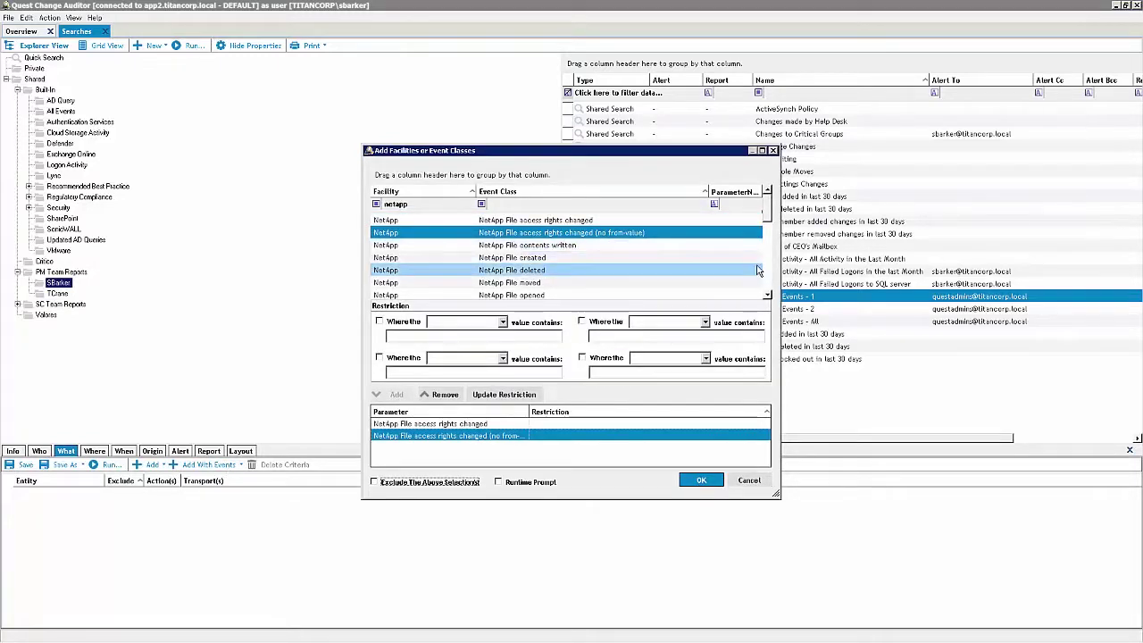
scroll(752, 259, down, 2)
click(596, 245)
ctrl+click(597, 258)
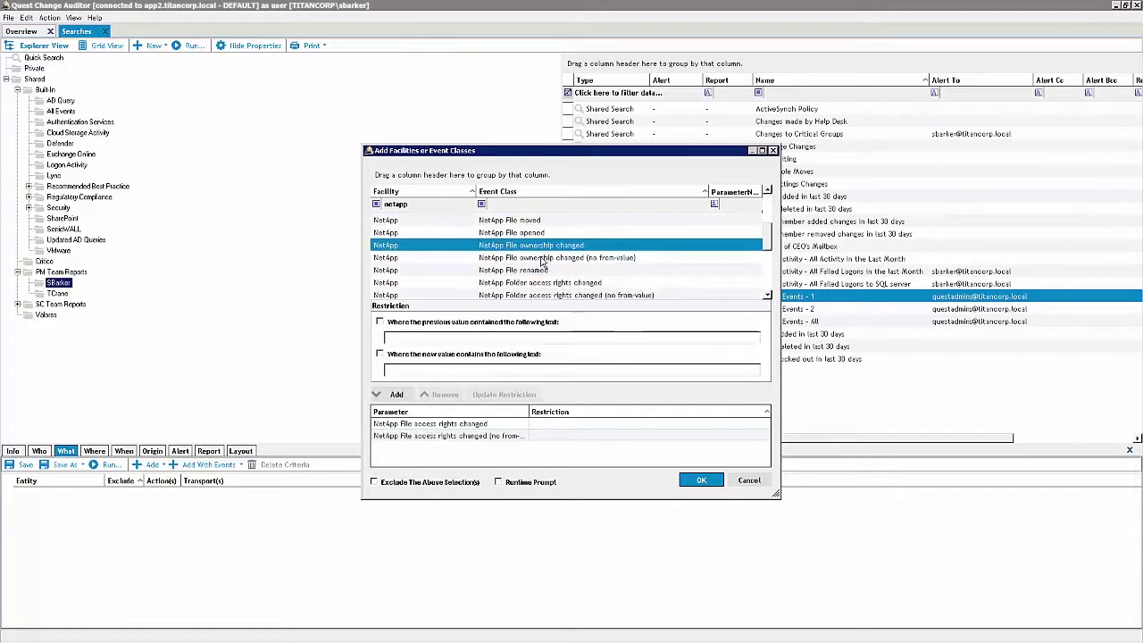
ctrl+click(402, 282)
click(396, 394)
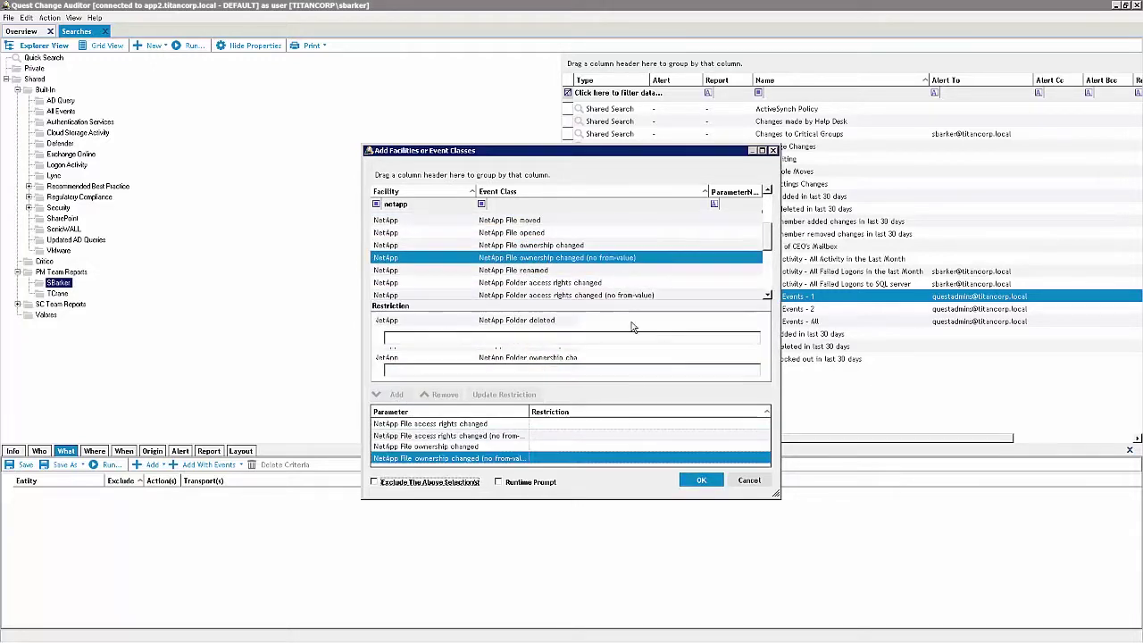
Add the NetApp Folder access rights changed and Folder ownership changed classes and confirm
click(576, 284)
ctrl+click(575, 295)
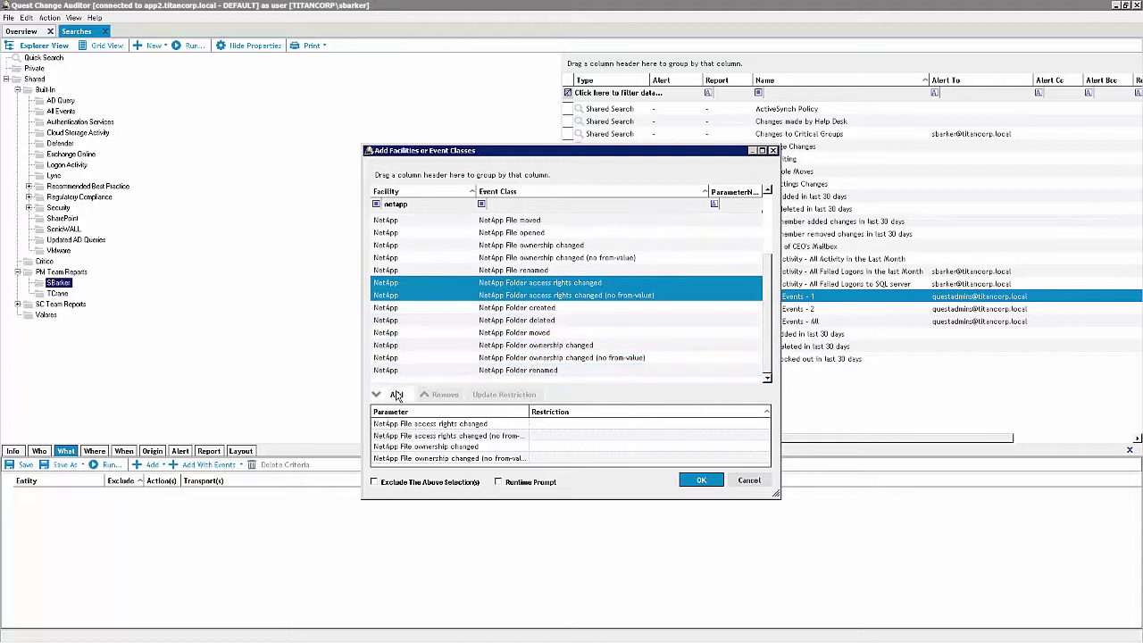
click(397, 394)
click(773, 279)
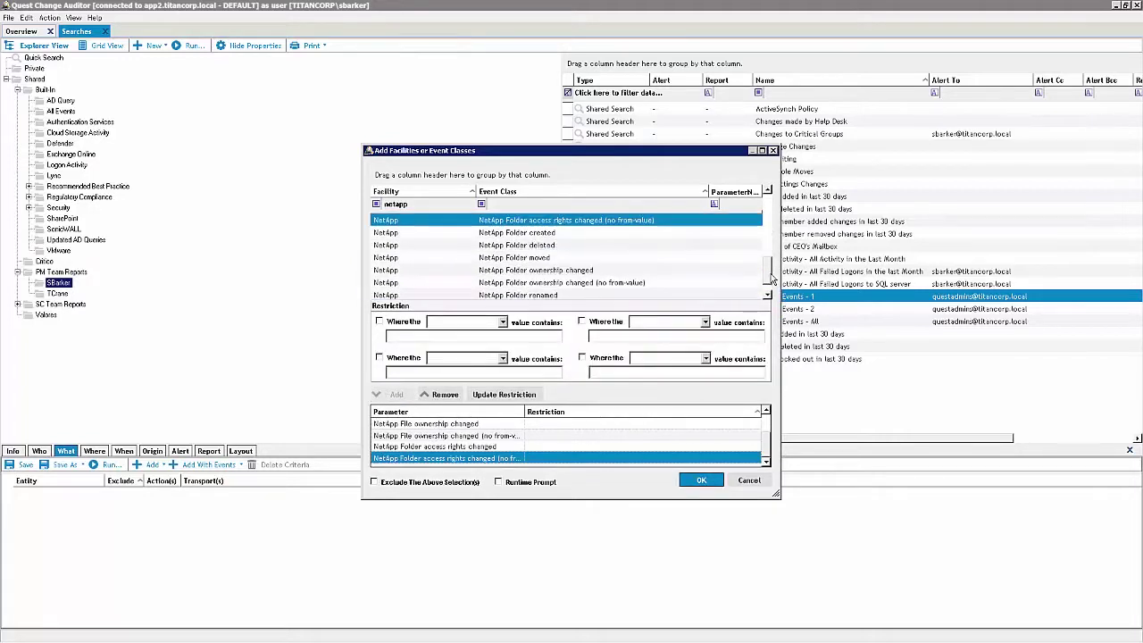
click(574, 271)
ctrl+click(565, 282)
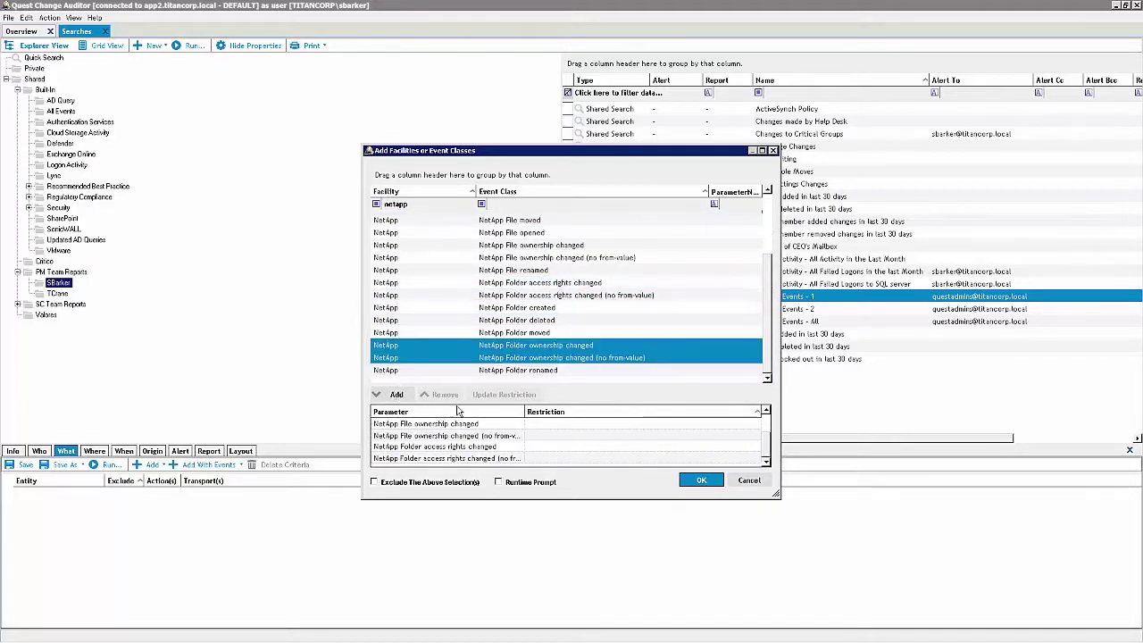
click(396, 319)
click(699, 482)
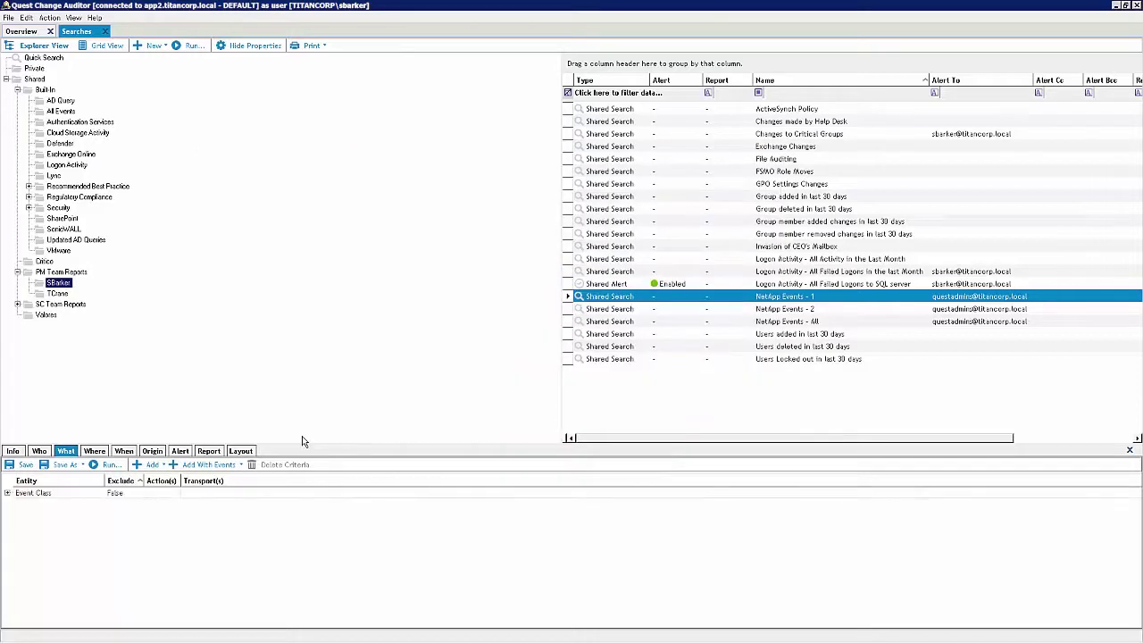
click(93, 451)
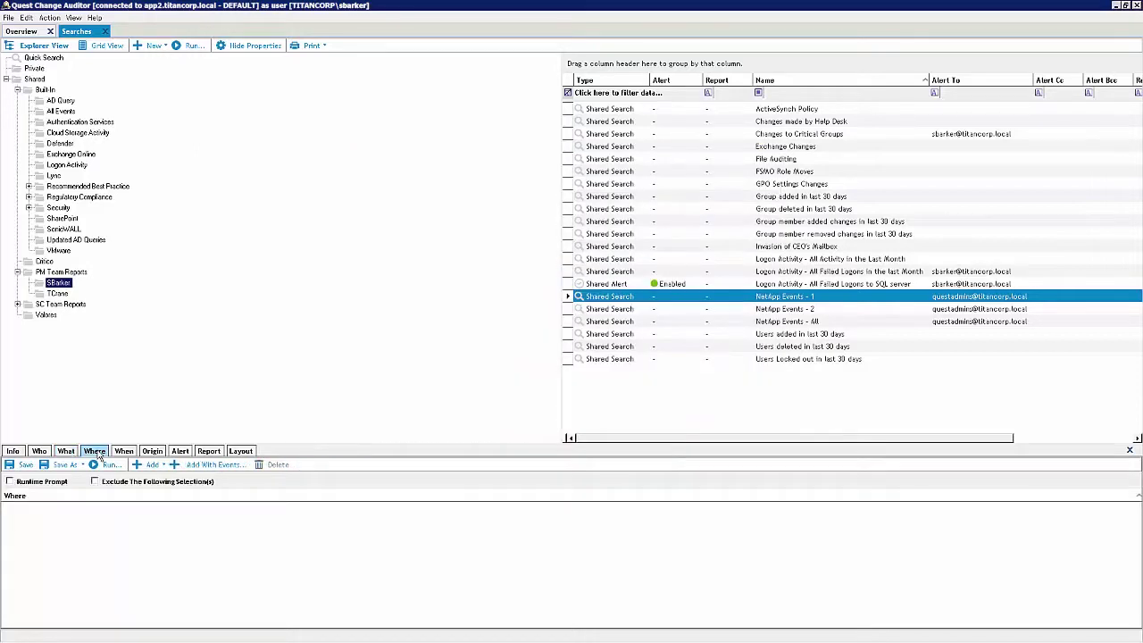
Limit the search to the MAIL$ computer agent
click(163, 466)
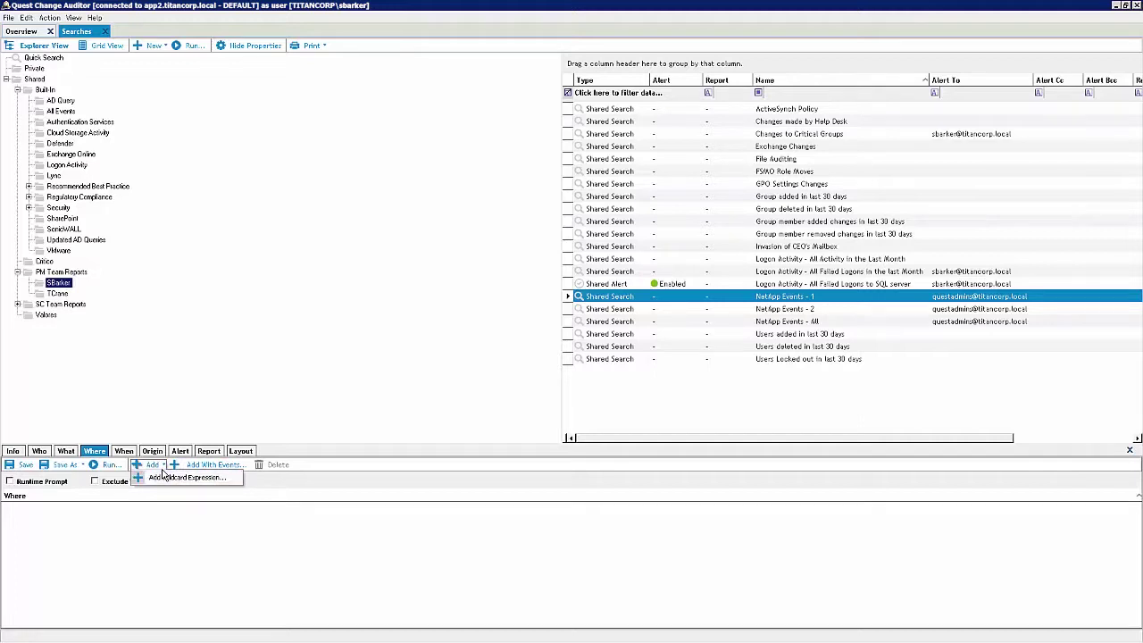
click(157, 465)
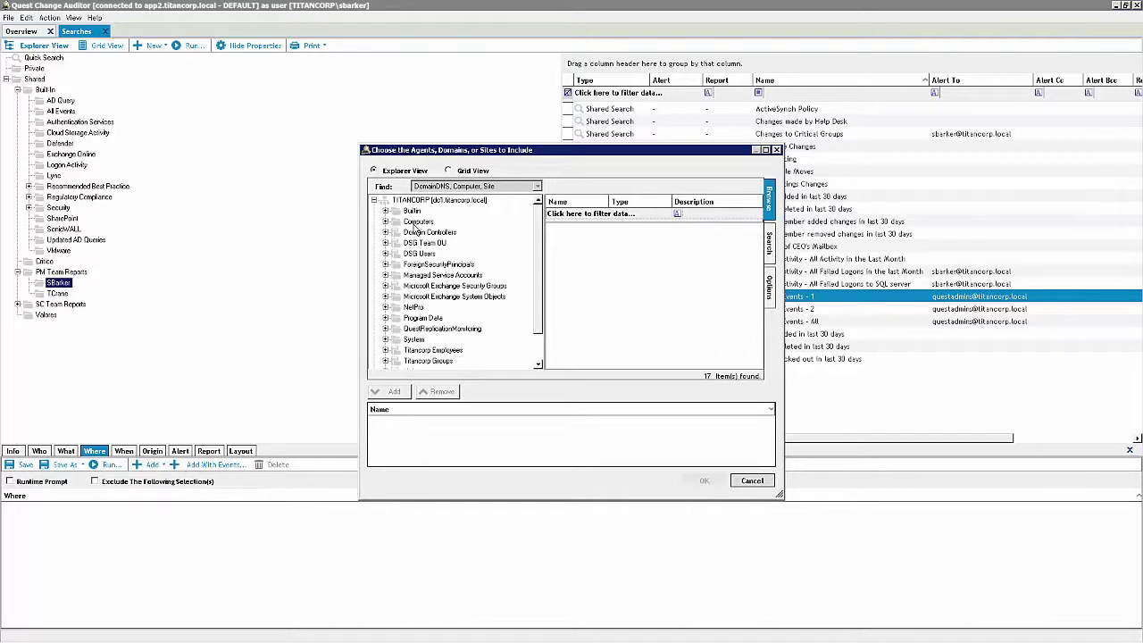
click(418, 221)
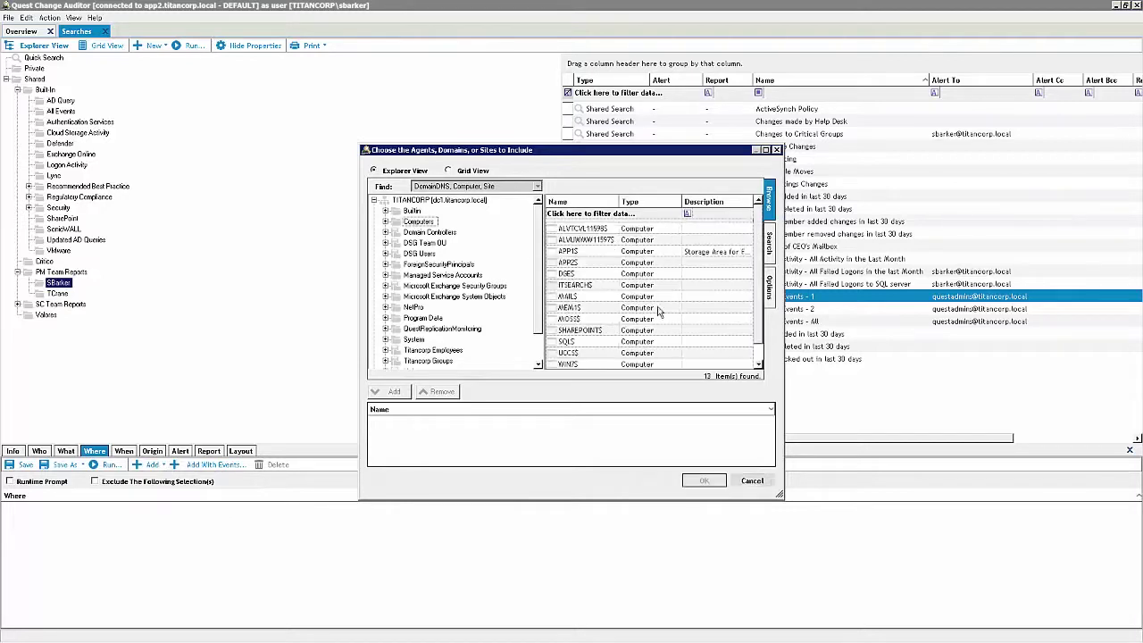
click(576, 296)
click(402, 393)
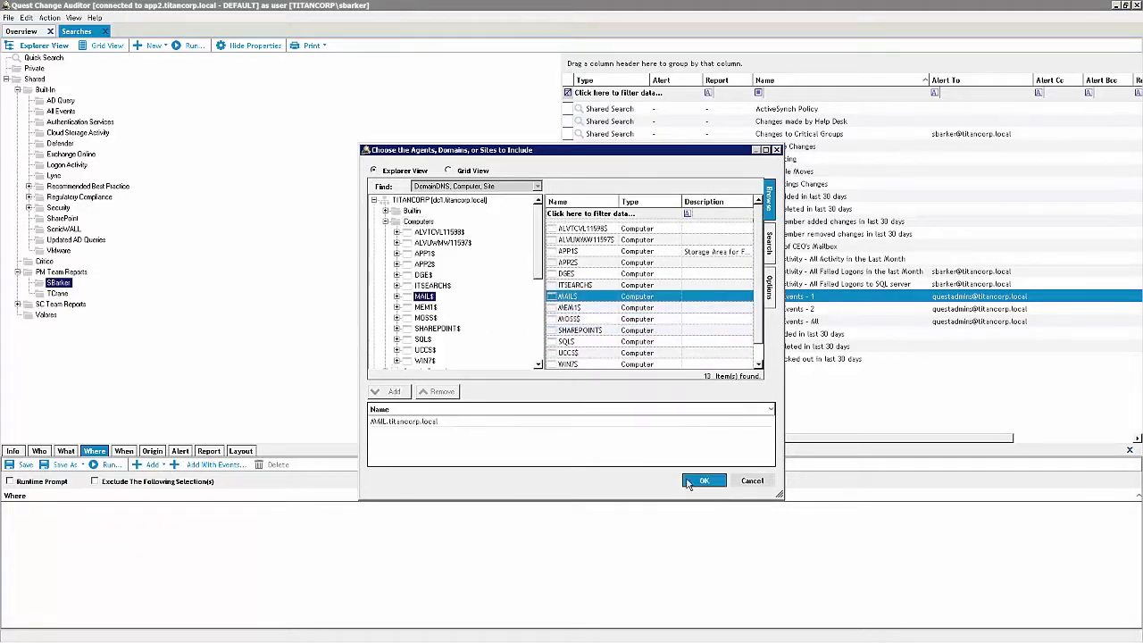
click(692, 483)
Send the weekly report to the auditors' e-mail address, excluding Tuesday
click(211, 451)
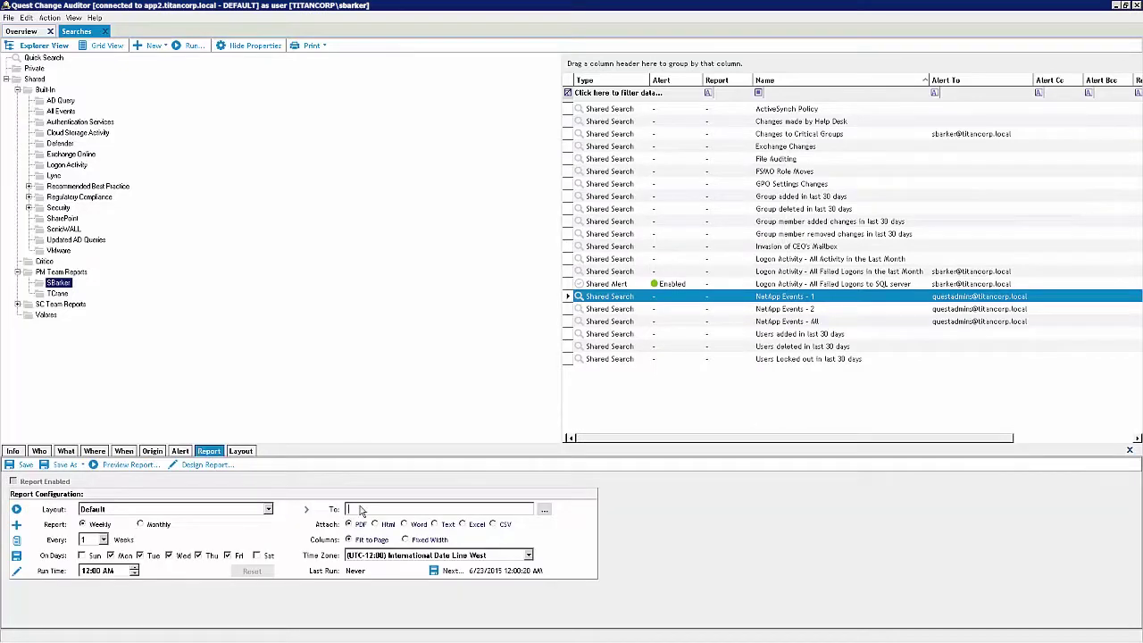
click(154, 555)
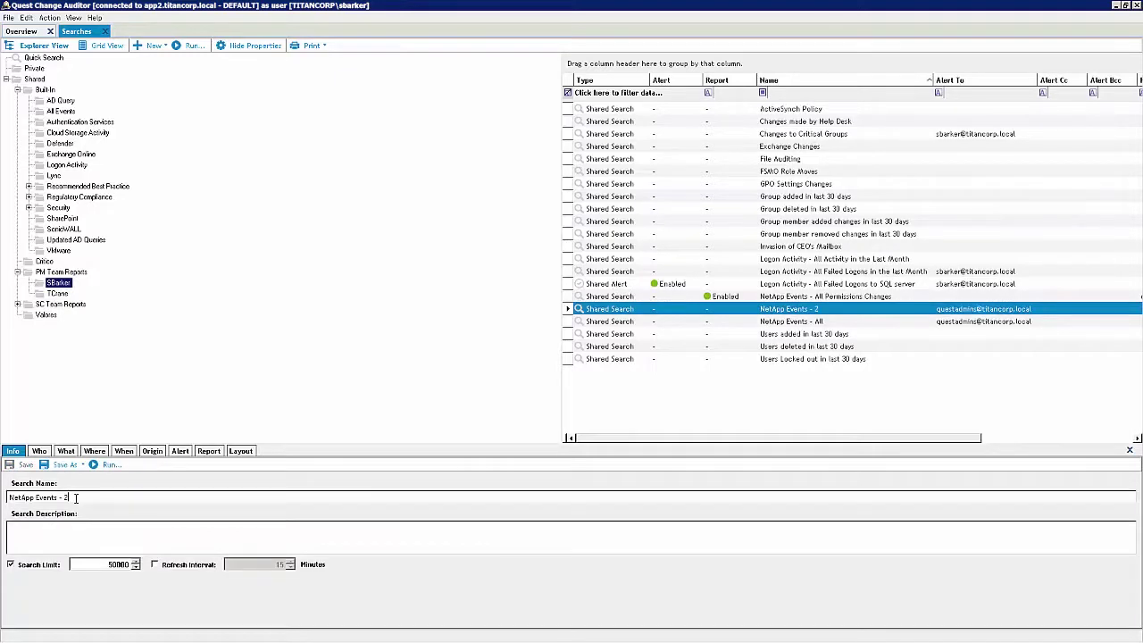
Rename the second search to 'NetApp Events - Secuitive Document Acces'
key(BackSpace)
text(Sec)
text(u)
text(itive Document Ac)
text(cess)
click(65, 453)
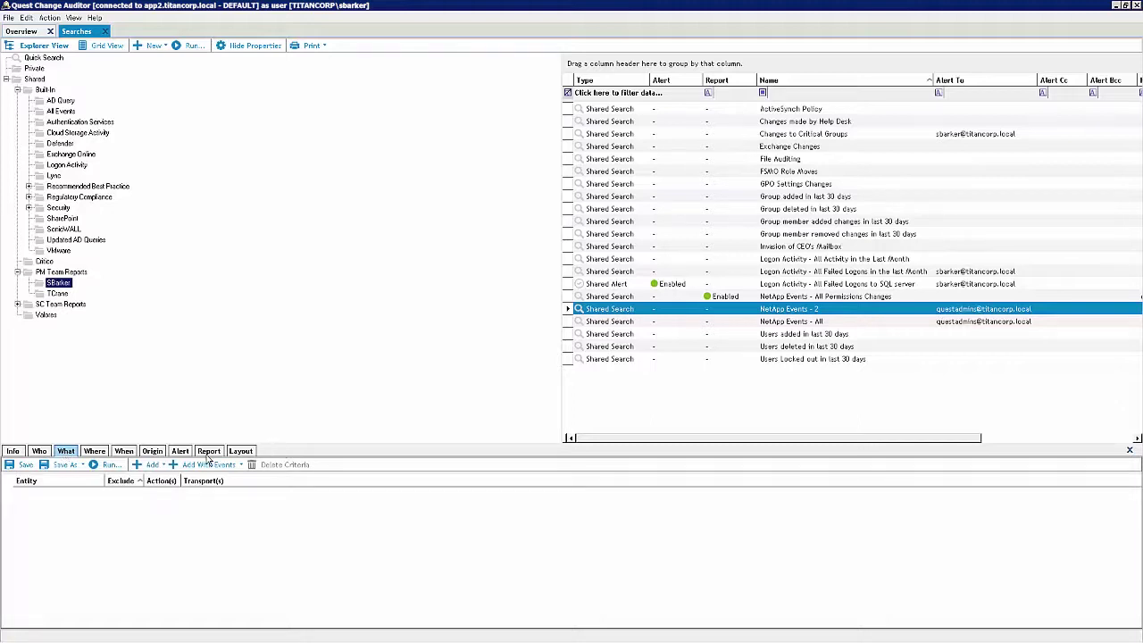
Add a File System criterion for \\NETAPP\finance\Accounts Payable\ including all child objects
click(239, 465)
mouse_move(237, 480)
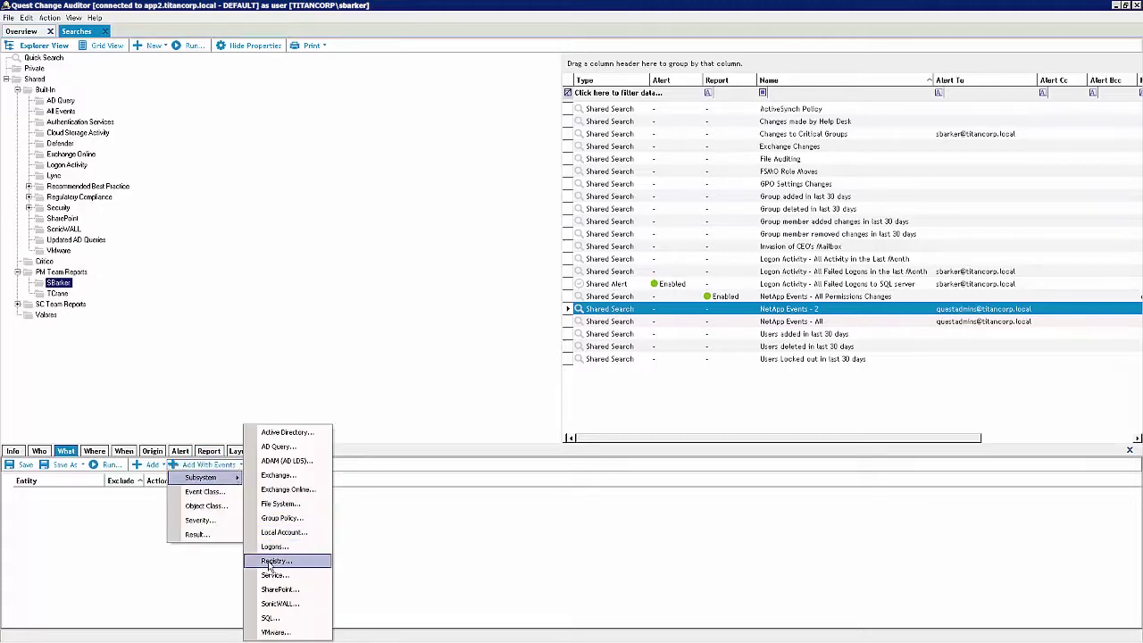
click(279, 506)
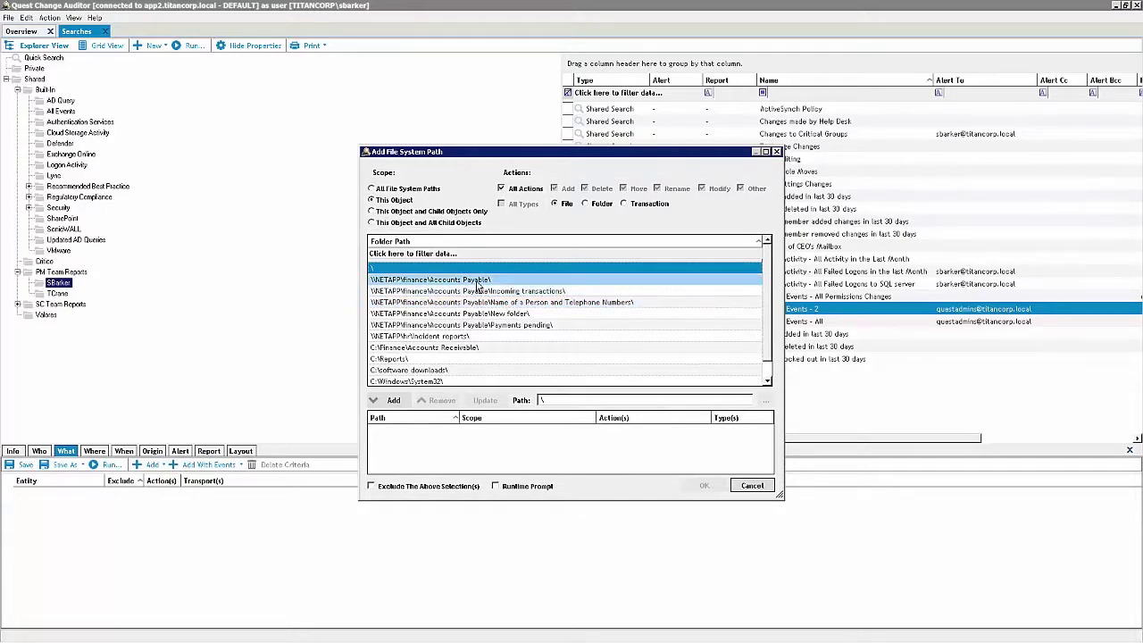
click(480, 280)
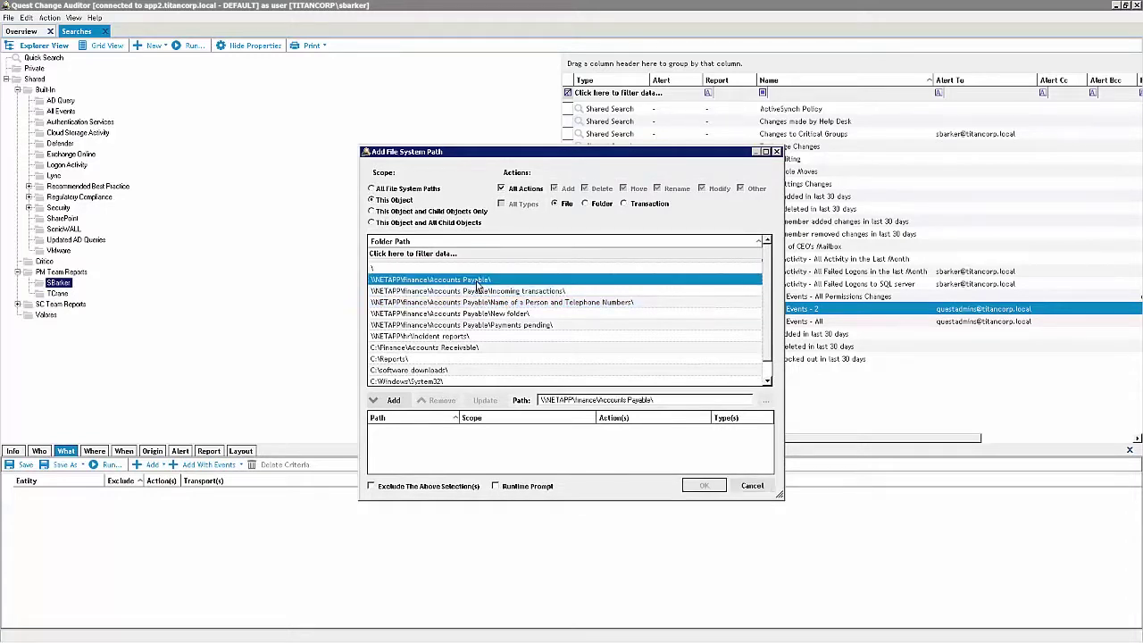
click(380, 223)
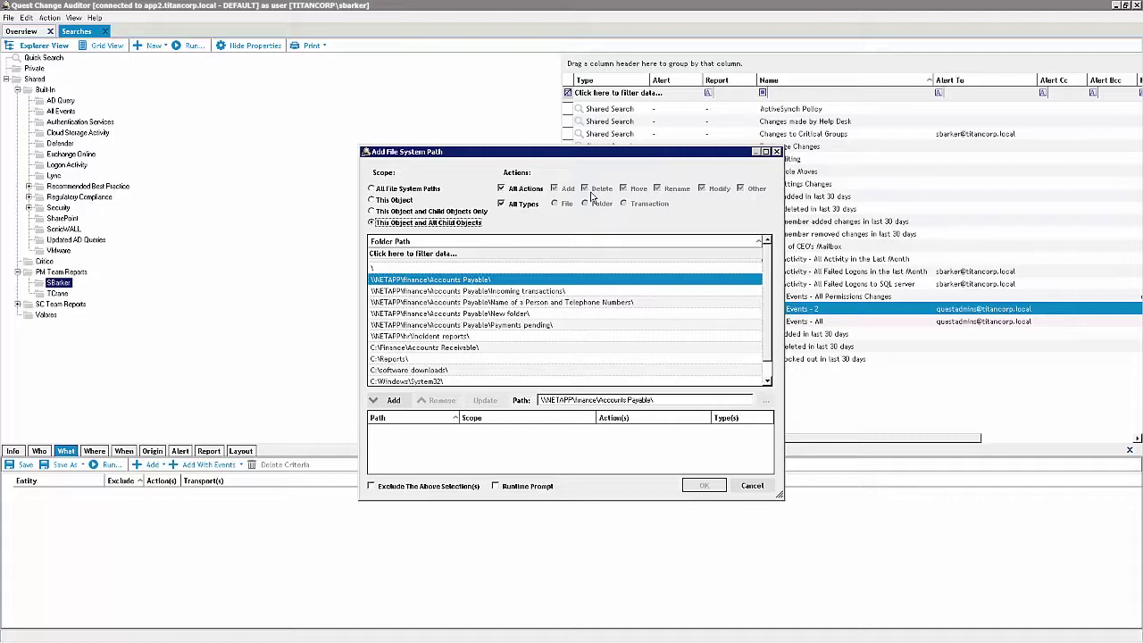
click(394, 401)
click(696, 486)
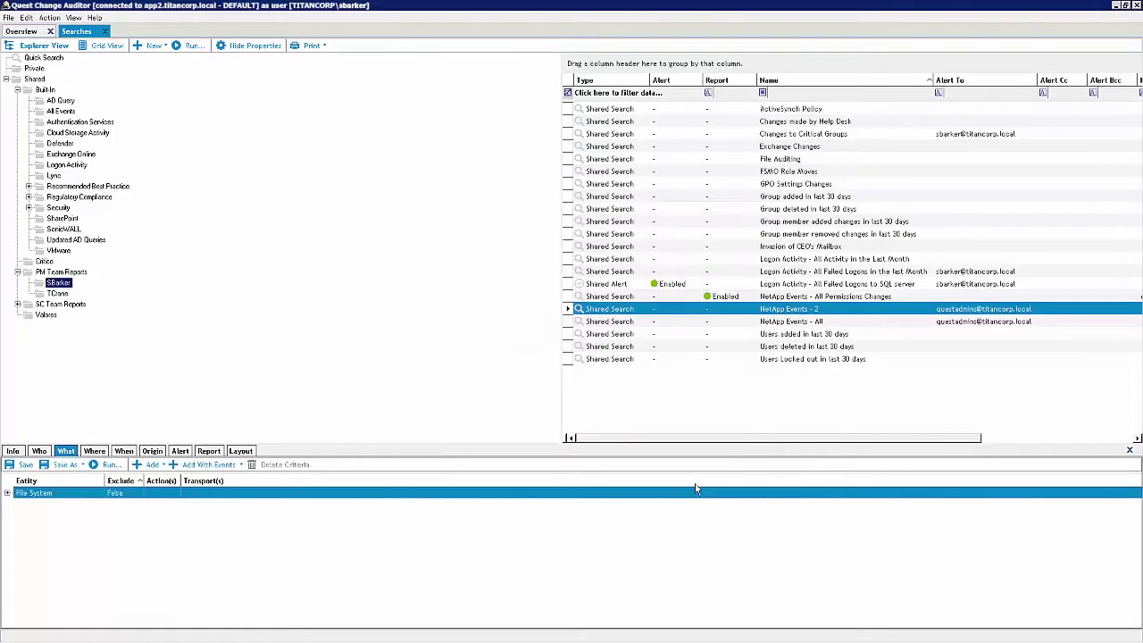
Enable SMTP alerts addressed to the security operations e-mail, then view the All Permission Changes report e-mail
click(182, 451)
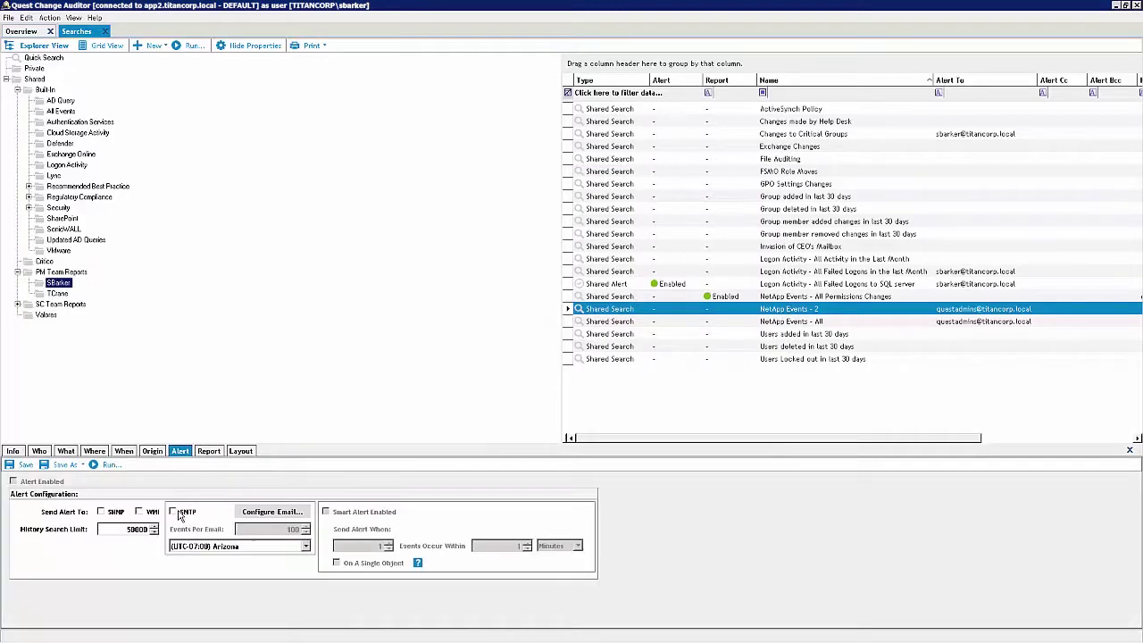
click(174, 511)
click(272, 512)
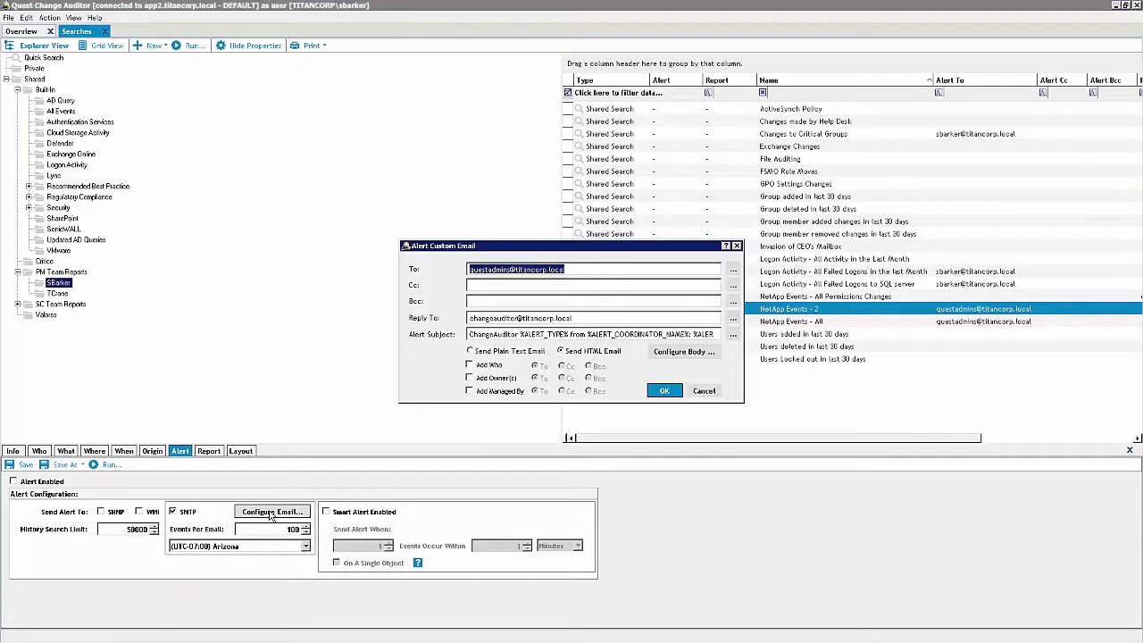
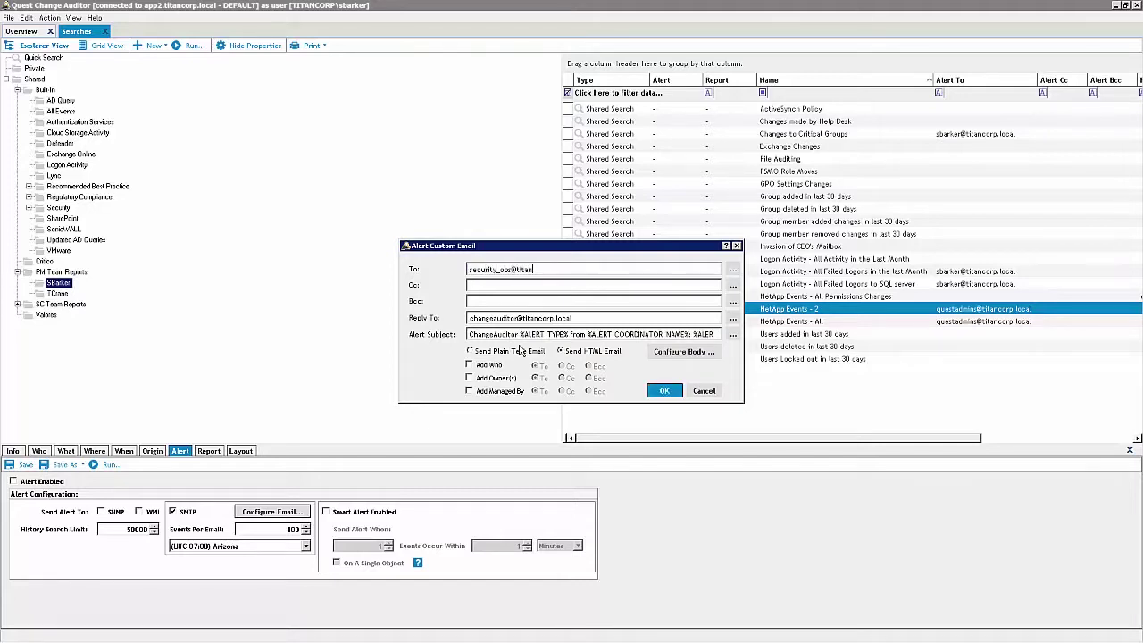
click(665, 391)
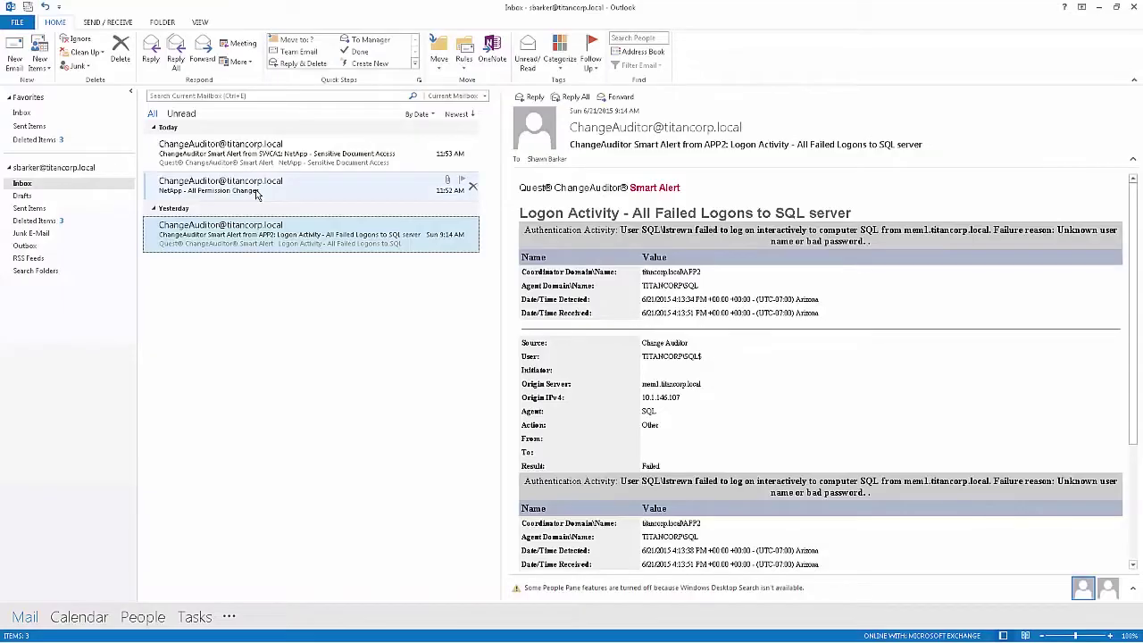
click(257, 190)
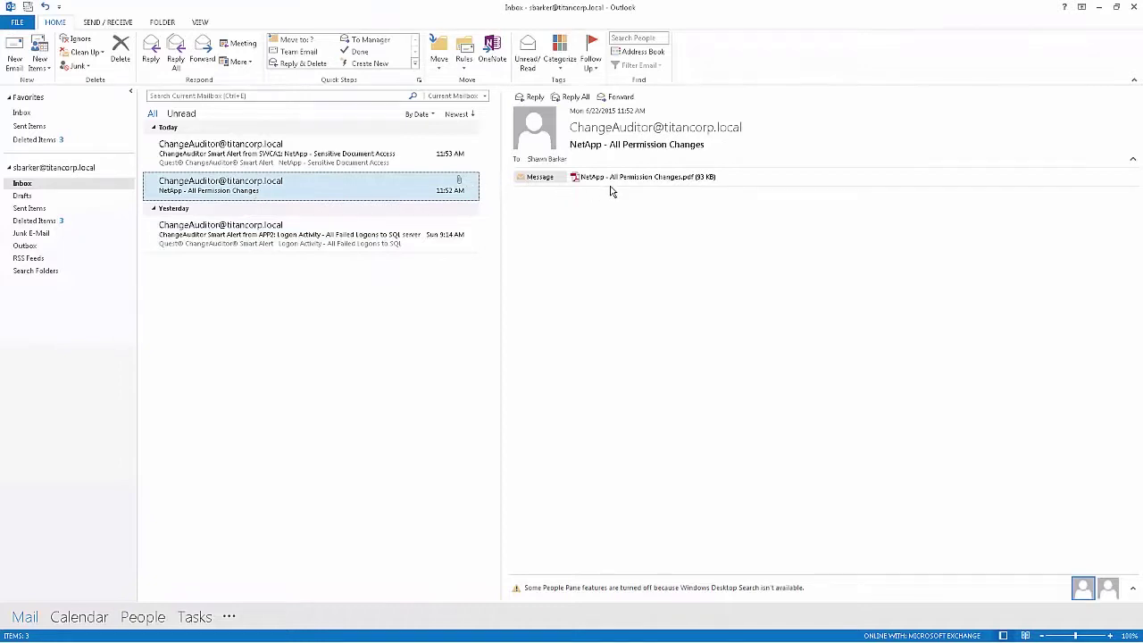
Open the NetApp - Sensitive Document Access smart alert e-mail showing Accounts Payable file-open events
click(292, 159)
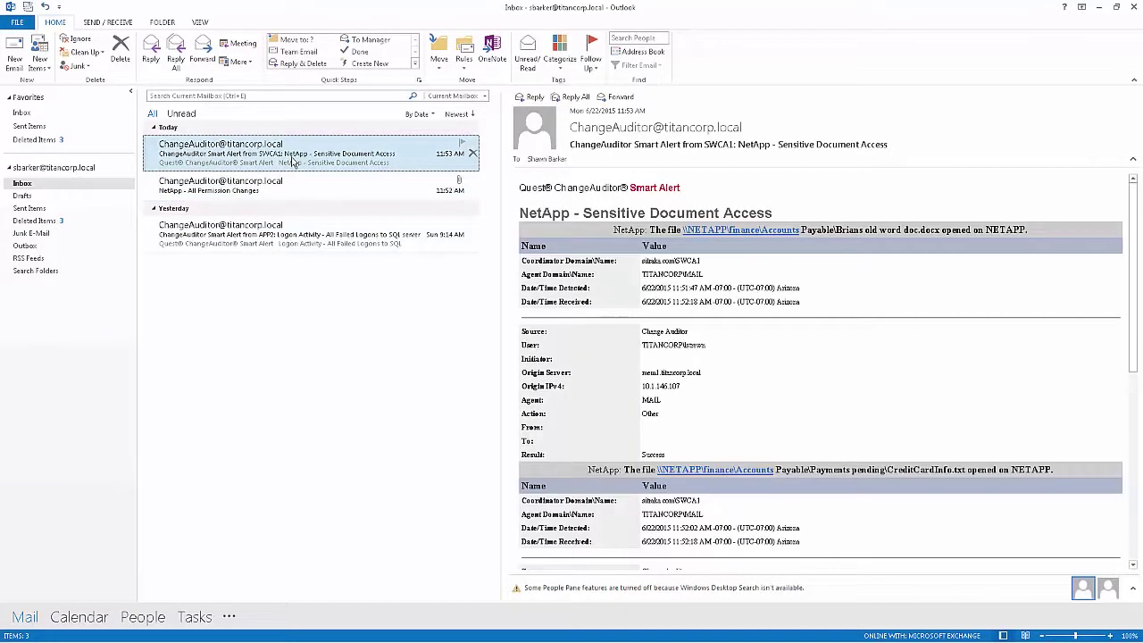